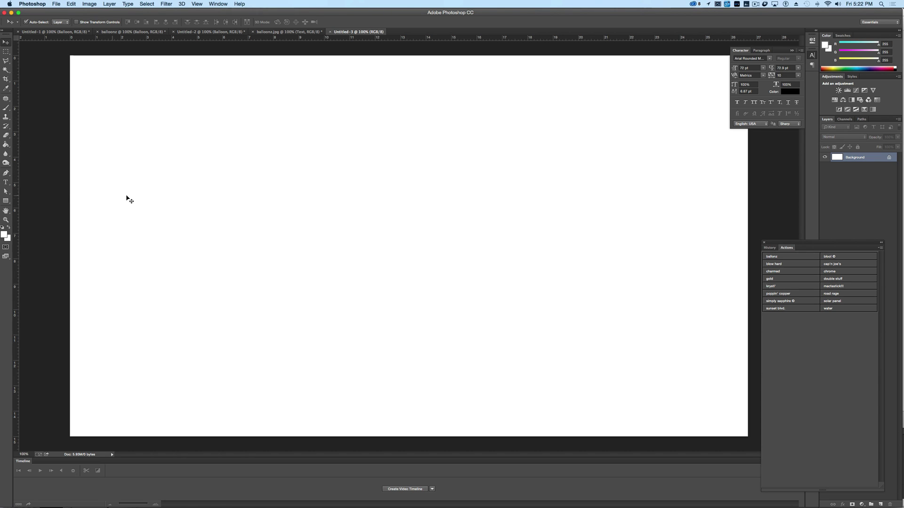
Type 'Balloon' left of centre in black Arial Rounded MT Bold.
click(6, 182)
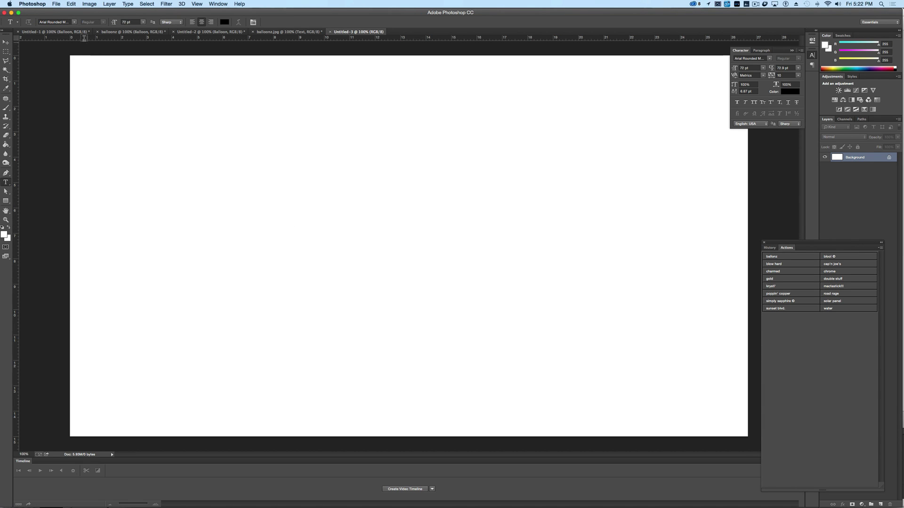
click(73, 22)
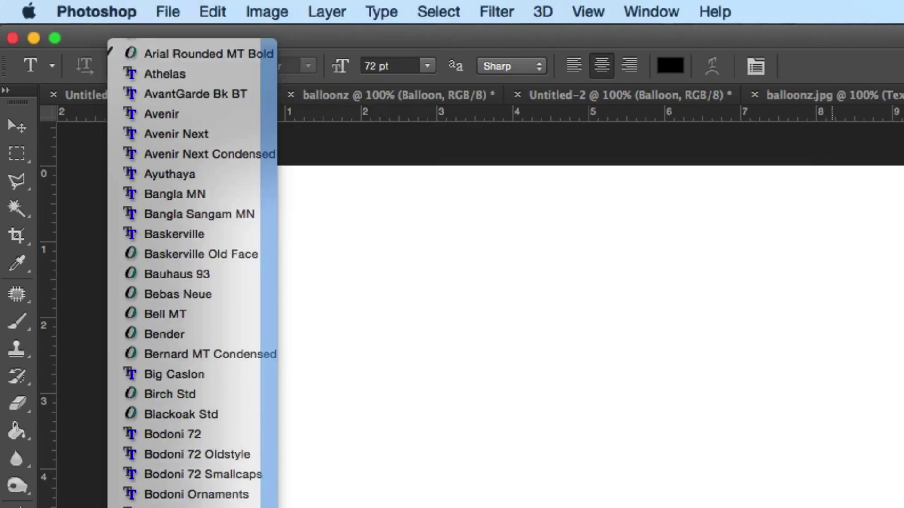
click(272, 242)
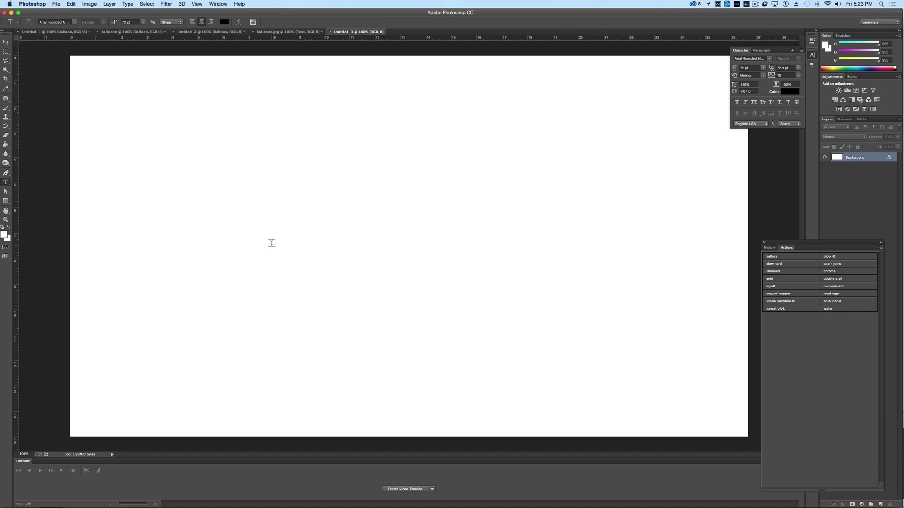
click(272, 243)
text(Ba)
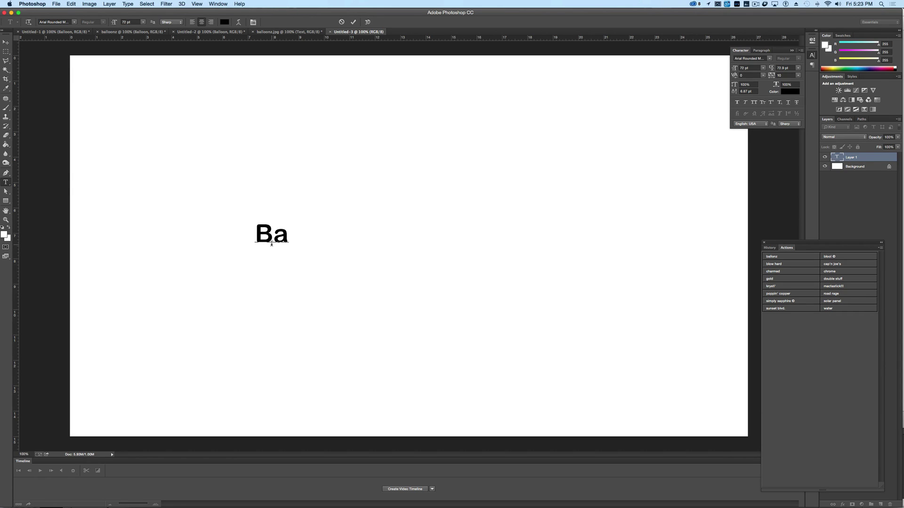
text(lloon)
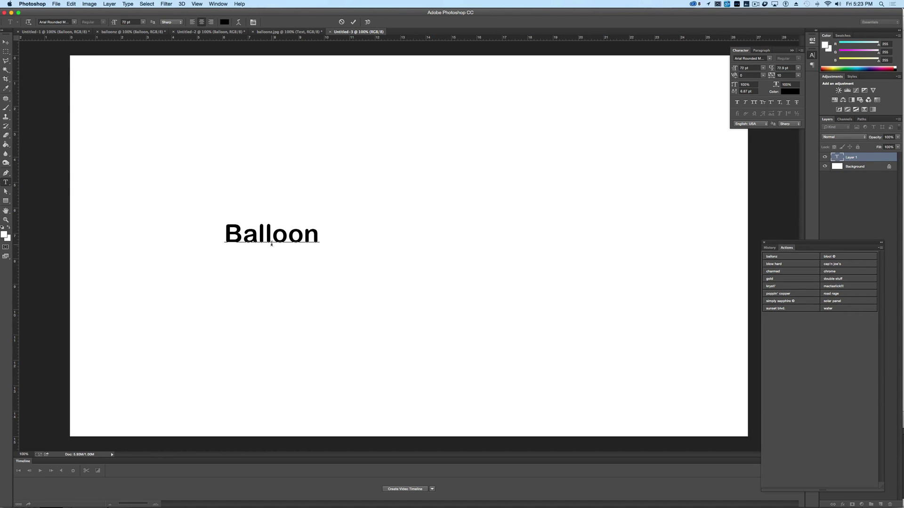
Scale the Balloon text up about 538%, centre it, and glance at the balloonz.jpg reference.
click(6, 42)
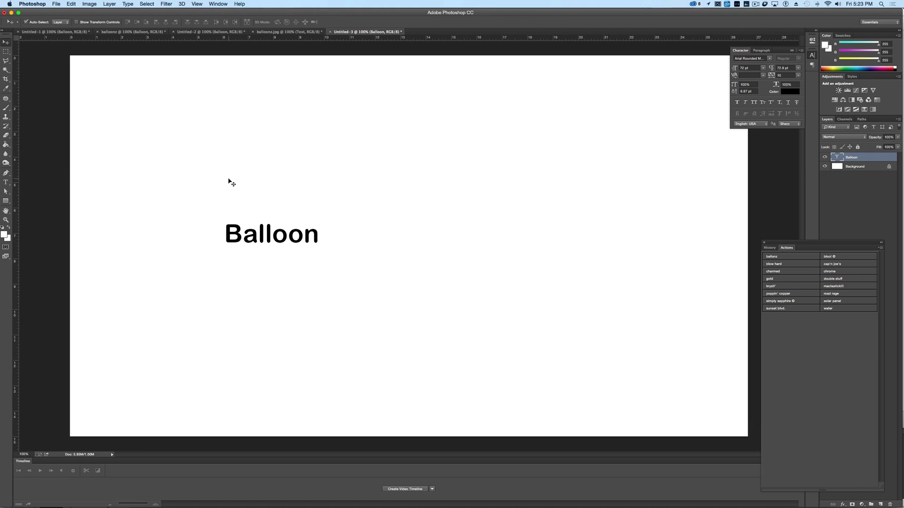
key(super+t)
drag(319, 249, 714, 392)
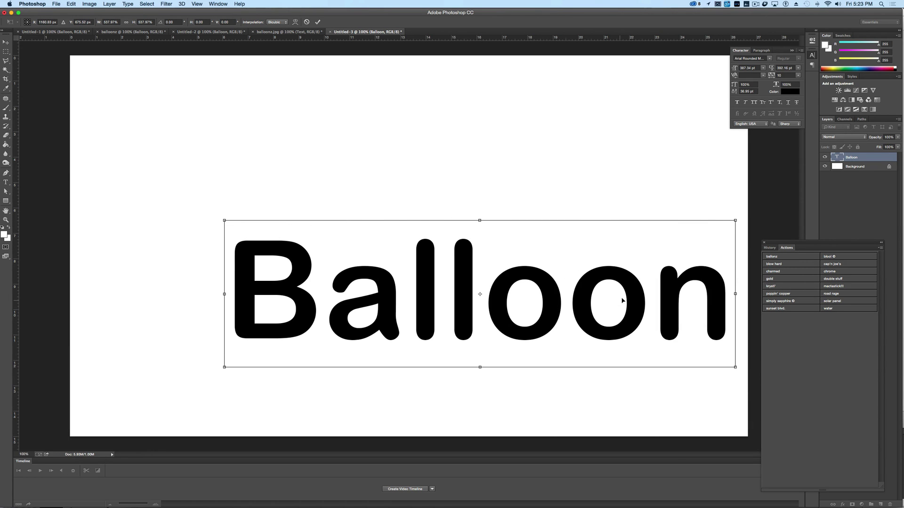
drag(628, 291, 566, 244)
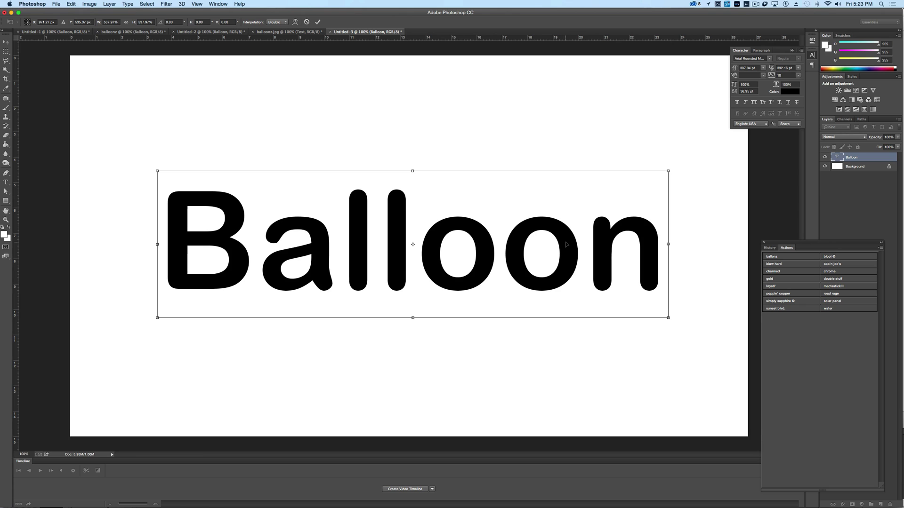
key(Return)
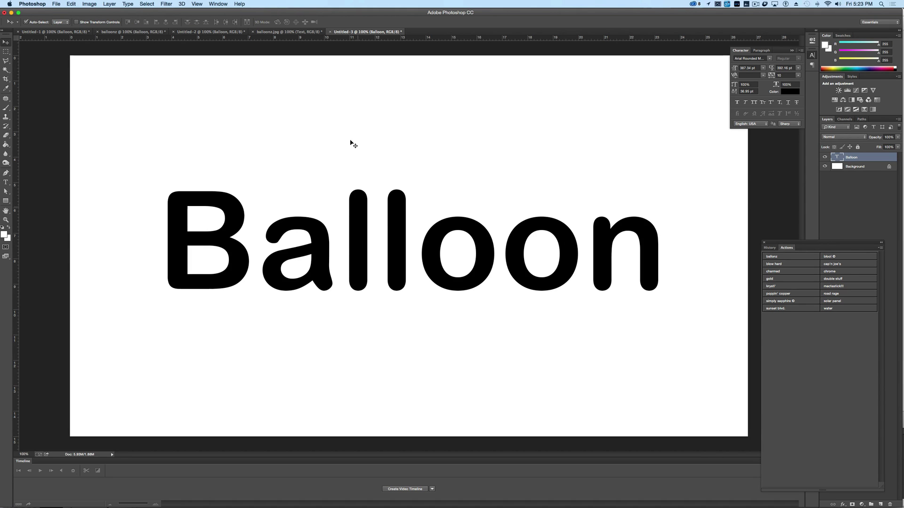
key(ctrl+shift+Tab)
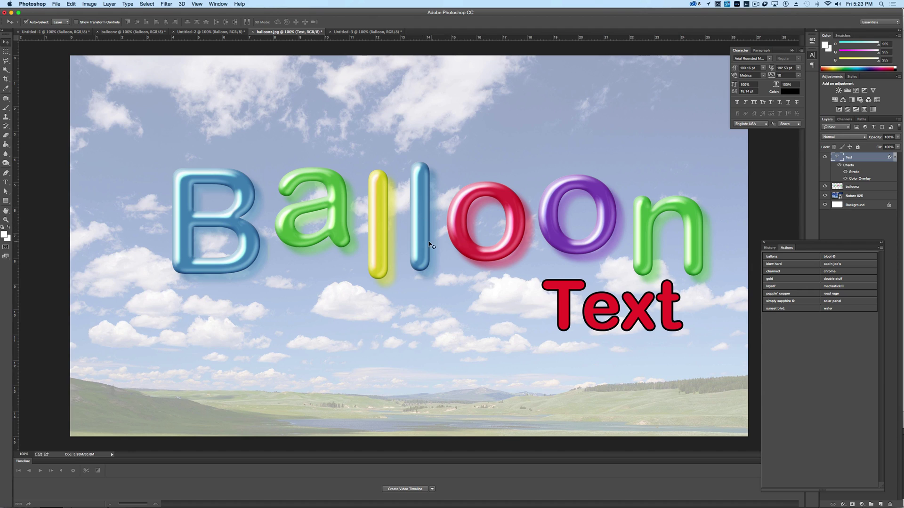
Give the letter a a baseline shift of 6.
click(358, 32)
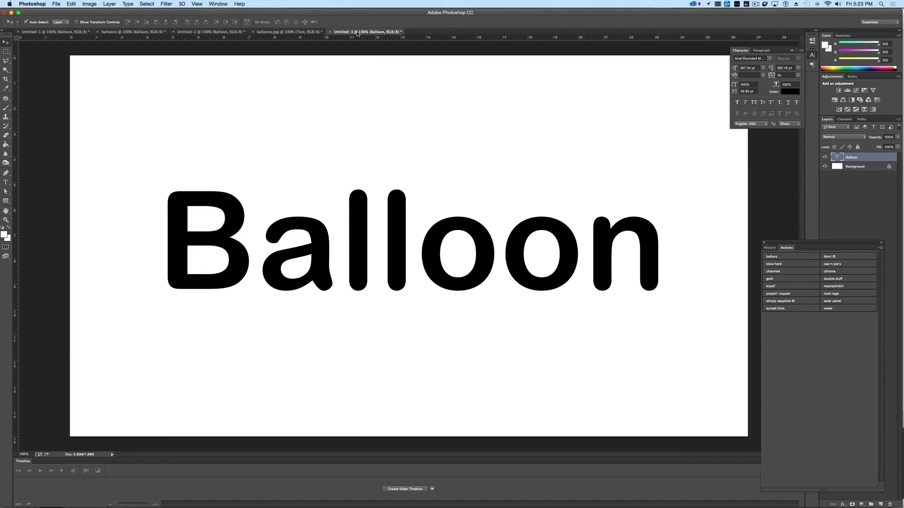
click(6, 182)
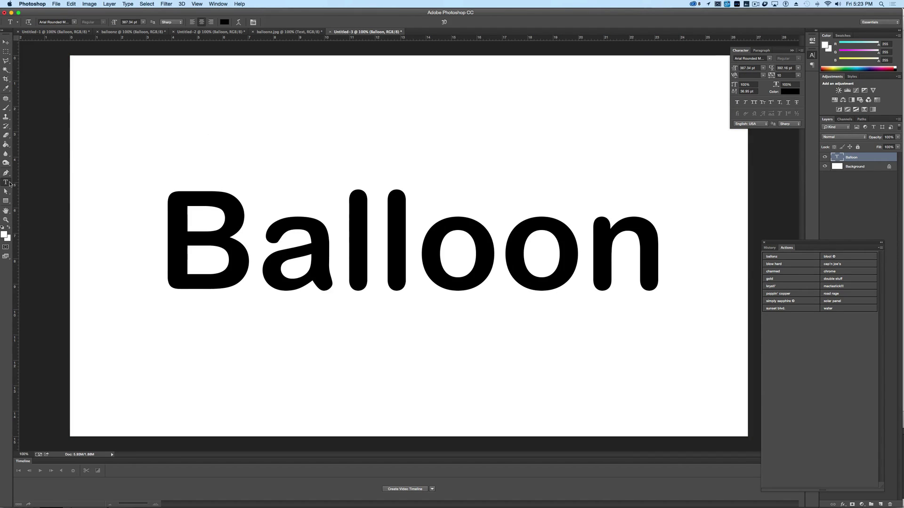
drag(260, 249, 335, 249)
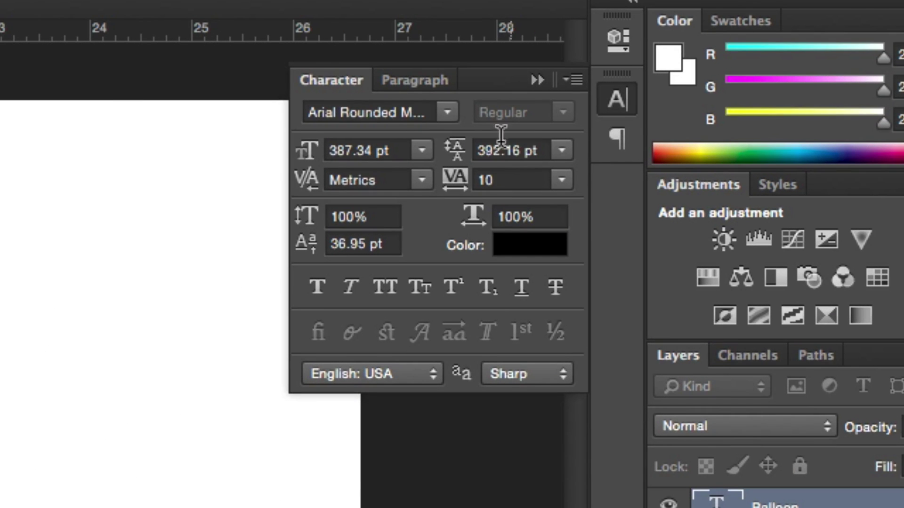
click(368, 244)
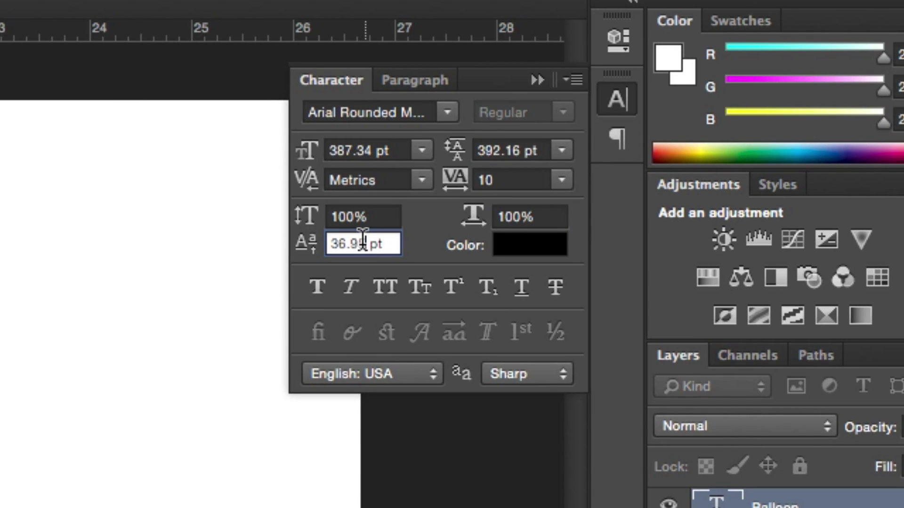
double_click(368, 243)
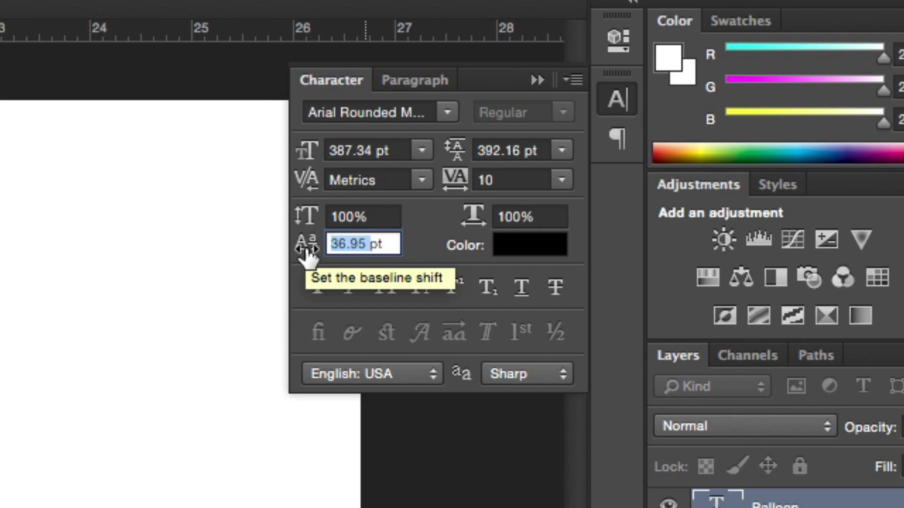
text(6)
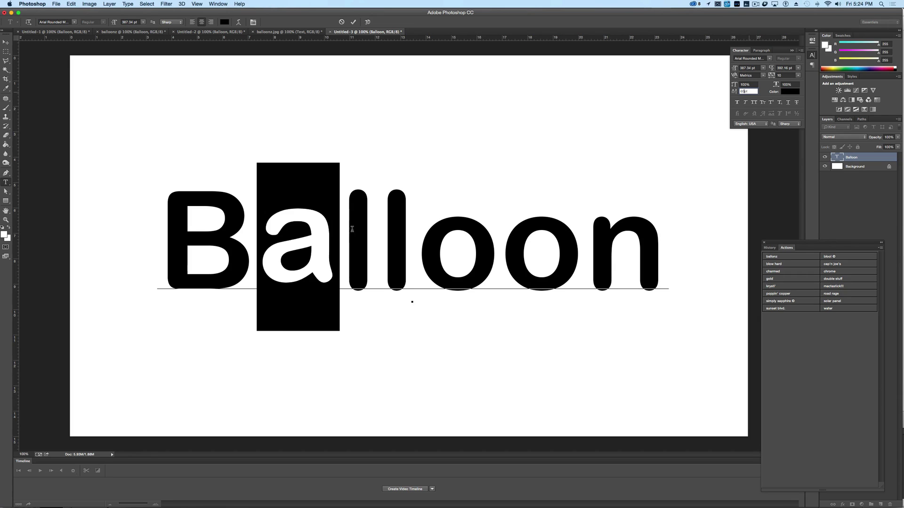
Raise the first l above the baseline with a 20 pt baseline shift.
drag(352, 229, 366, 228)
click(752, 92)
key(Return)
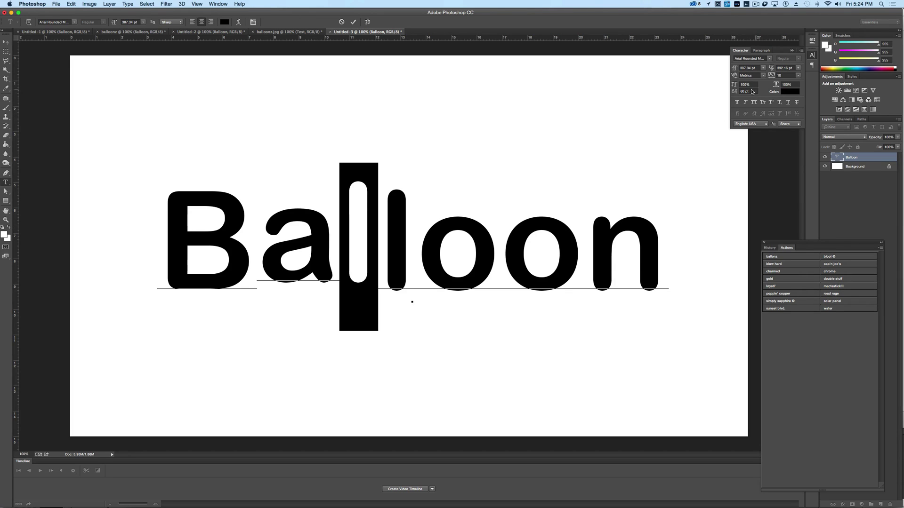
click(741, 91)
drag(737, 93, 729, 93)
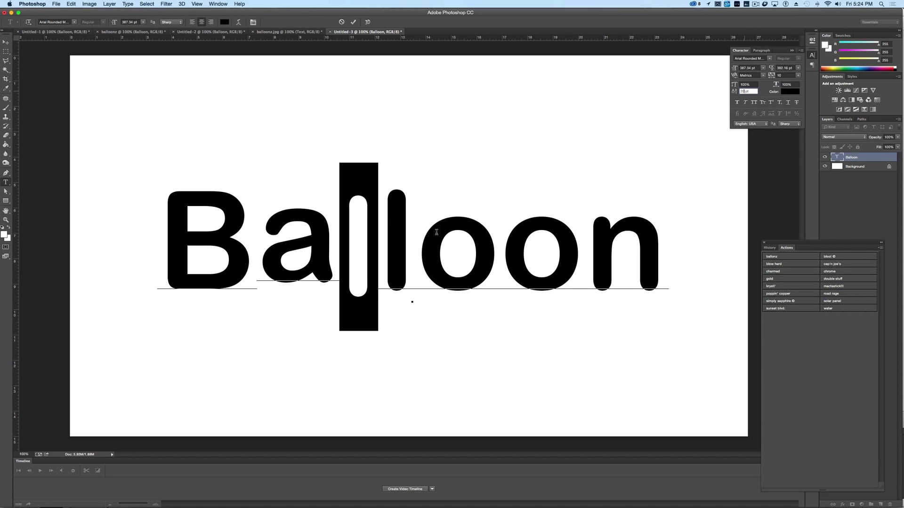
Lower the first o and the n below the baseline with negative baseline shifts.
drag(437, 232, 475, 232)
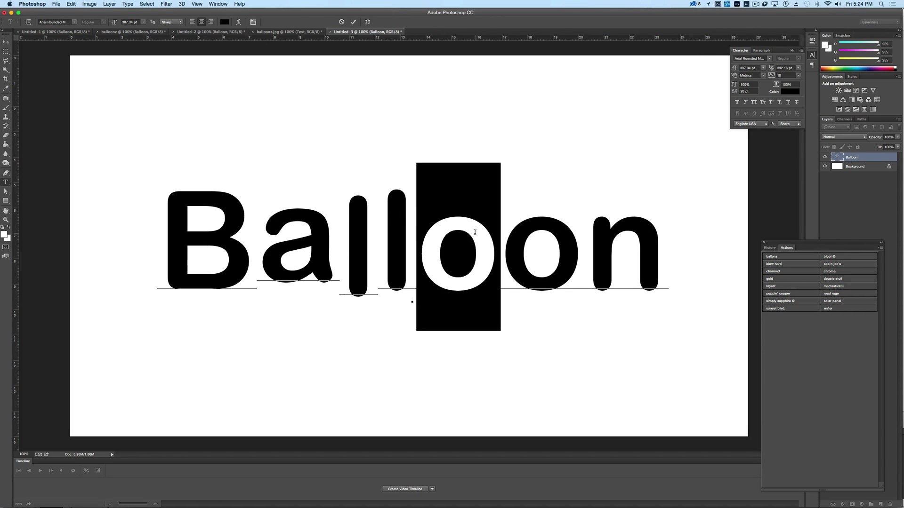
click(742, 92)
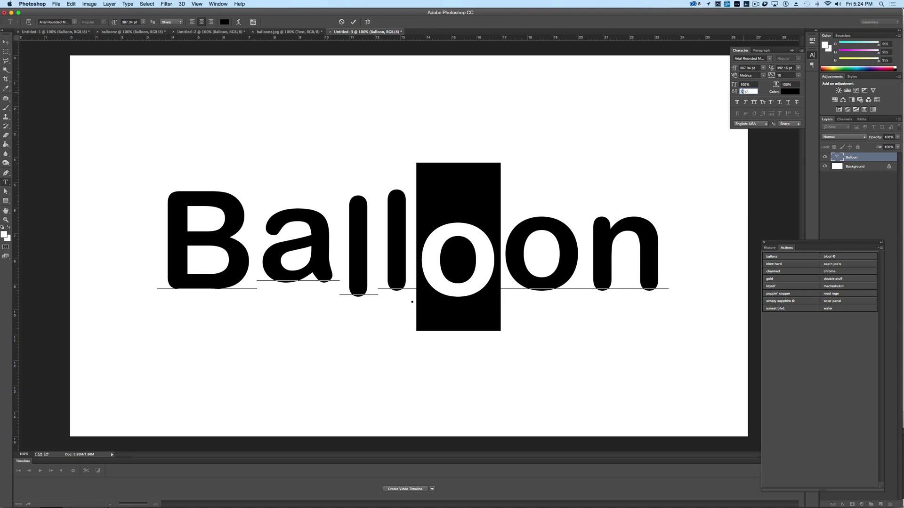
key(Down)
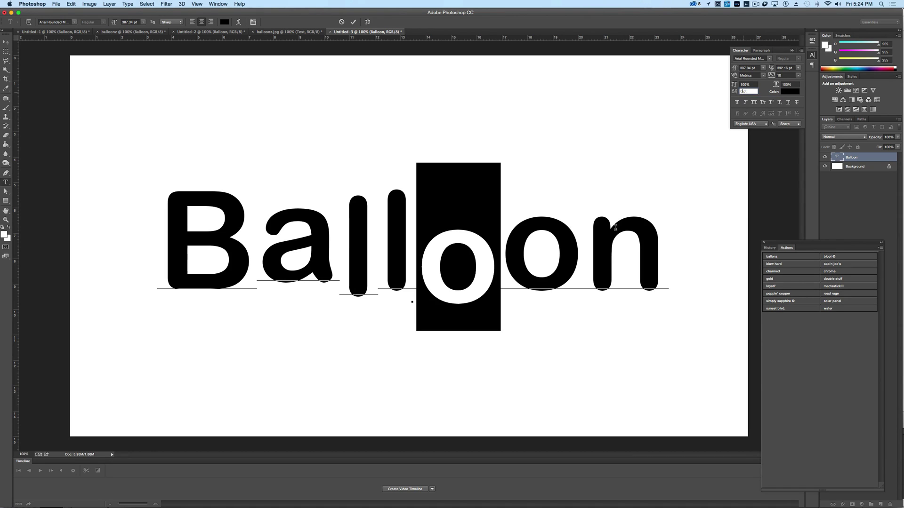
drag(604, 231, 670, 231)
key(shift+alt+Down)
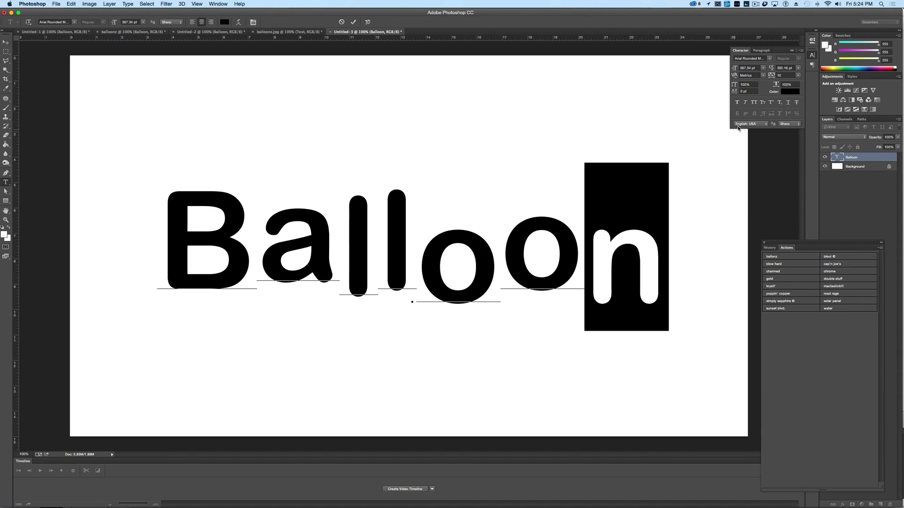
click(749, 92)
key(Up)
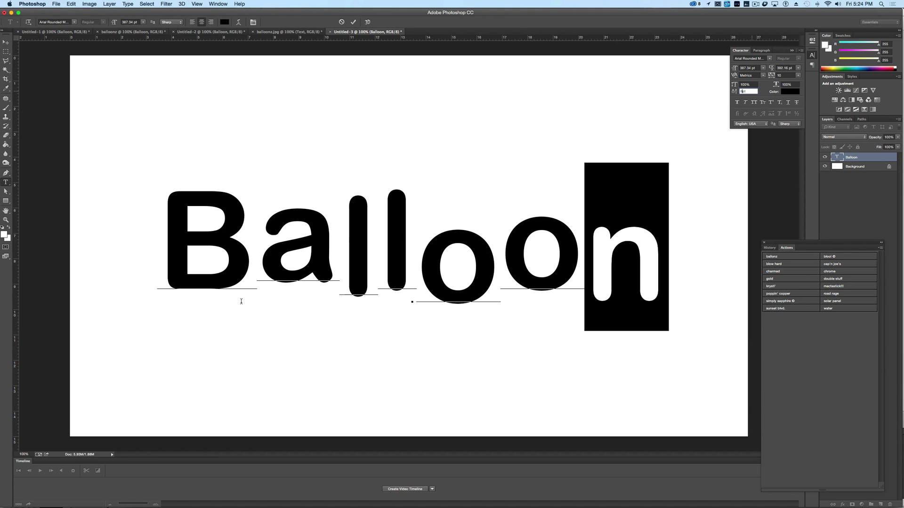
Nudge the Balloon text slightly higher and move the Actions panel up and left.
click(6, 43)
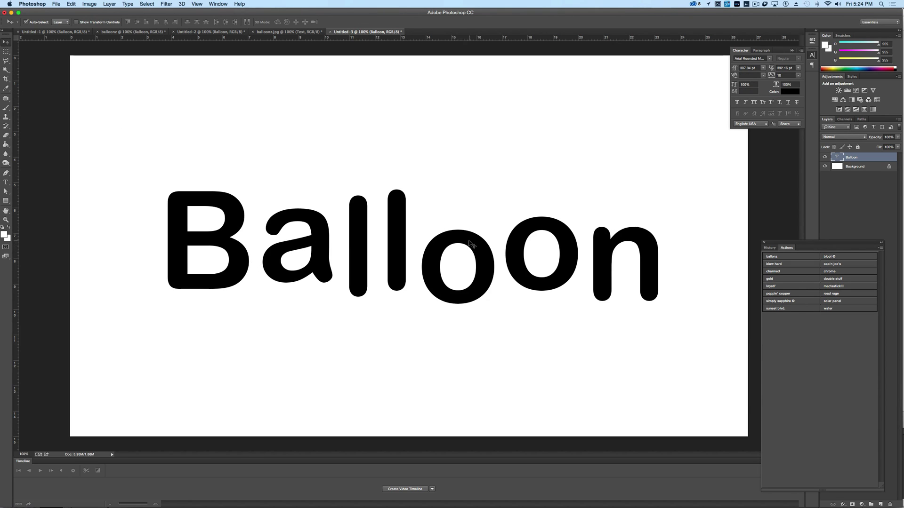
mouse_move(466, 242)
mouse_down()
mouse_move(475, 211)
mouse_move(463, 230)
mouse_up()
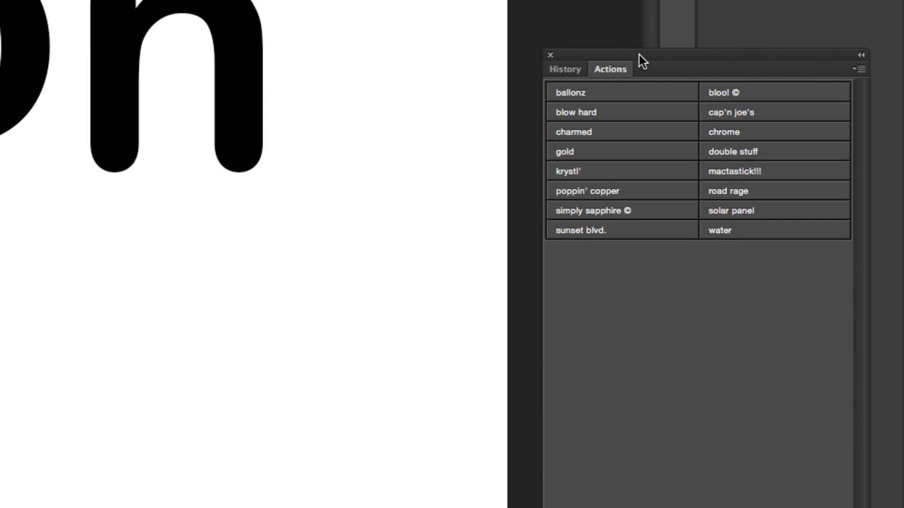
drag(640, 56, 565, 21)
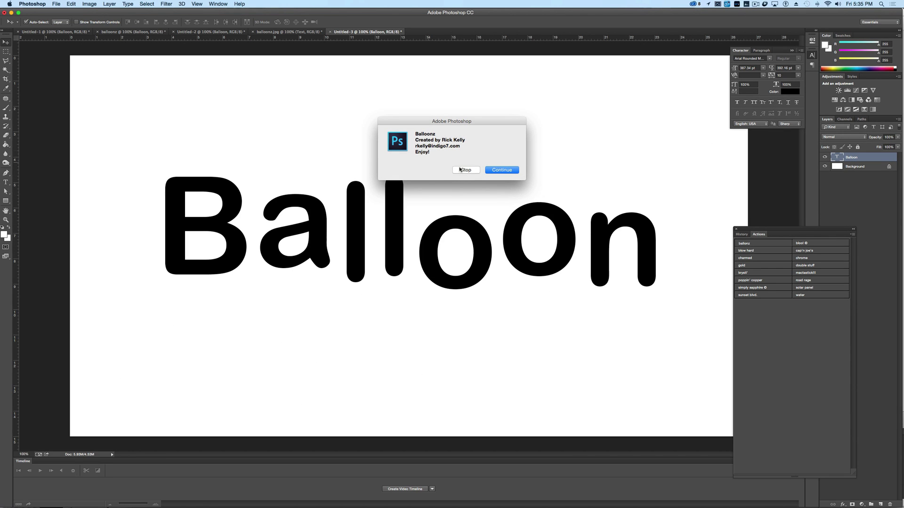
Run the ballonz action, shifting the balloon hue from blue to green.
click(501, 170)
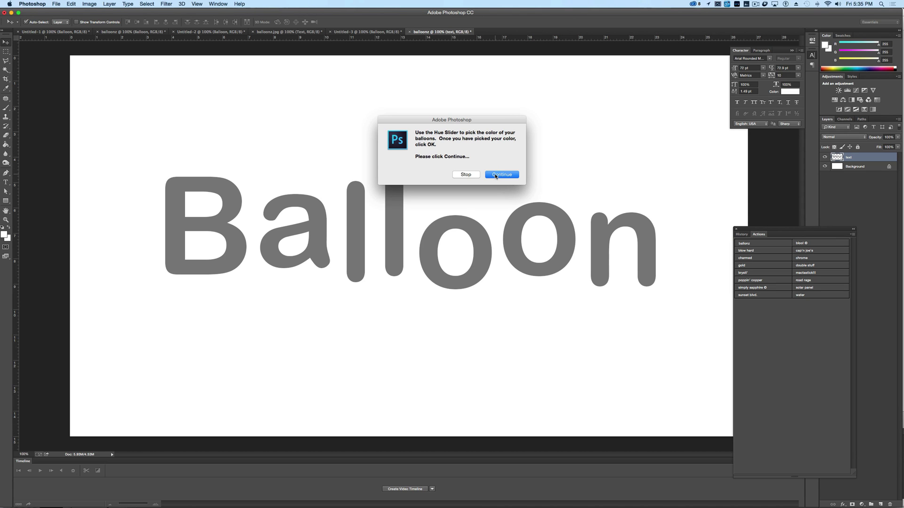
click(502, 175)
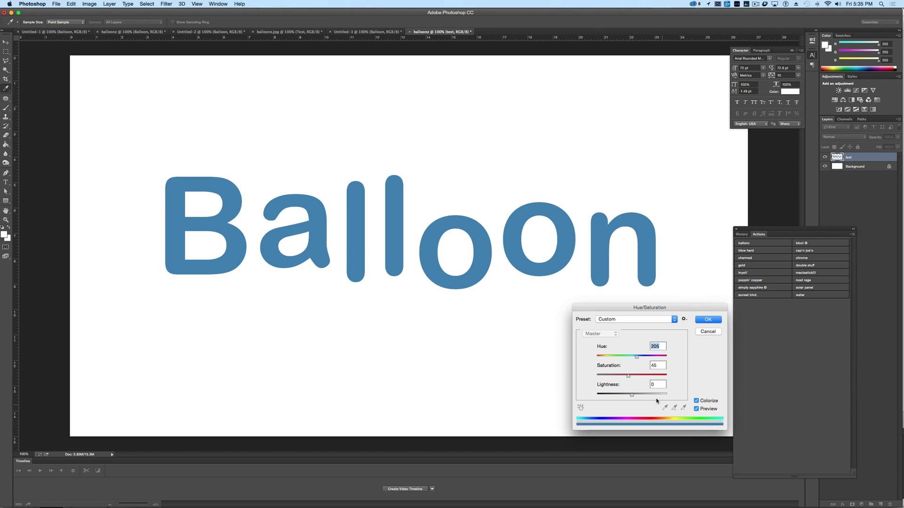
mouse_move(635, 357)
mouse_down()
mouse_move(662, 357)
mouse_move(620, 357)
mouse_up()
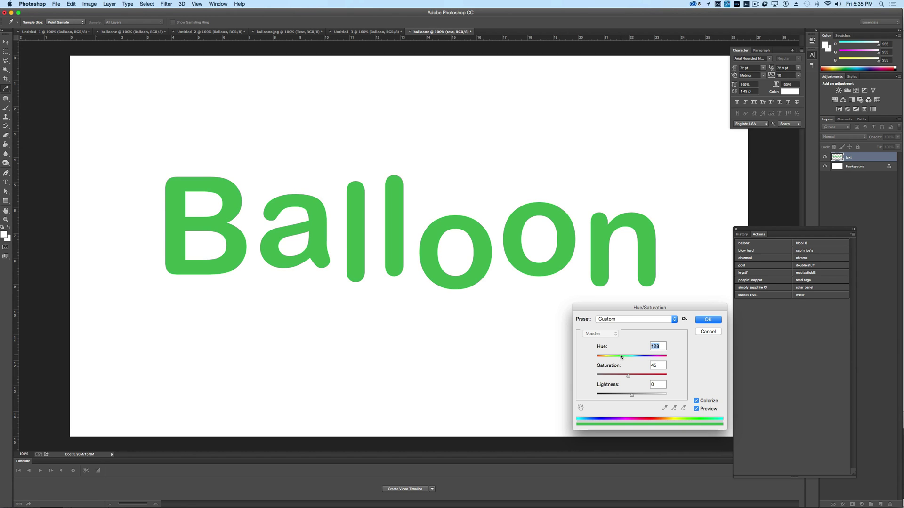
click(704, 321)
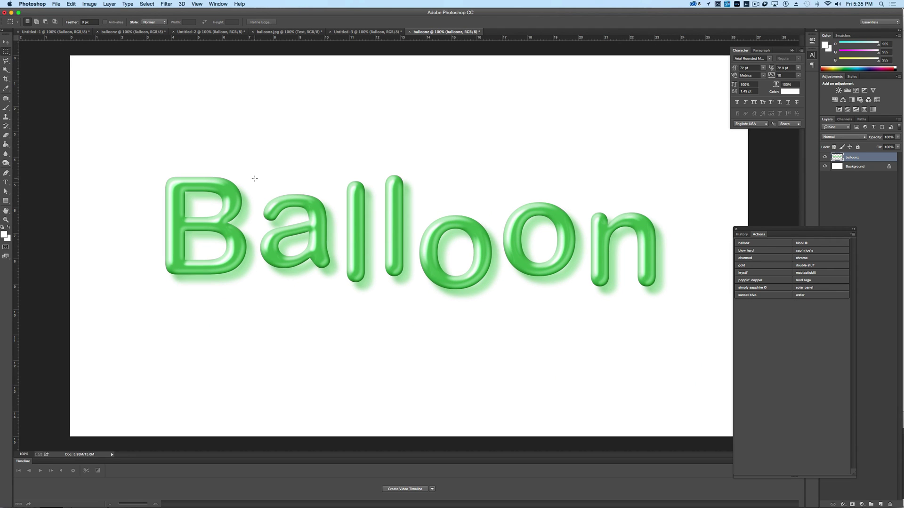
Select the letter a, recolour it purple with Hue -173, then deselect.
drag(255, 179, 343, 290)
click(89, 4)
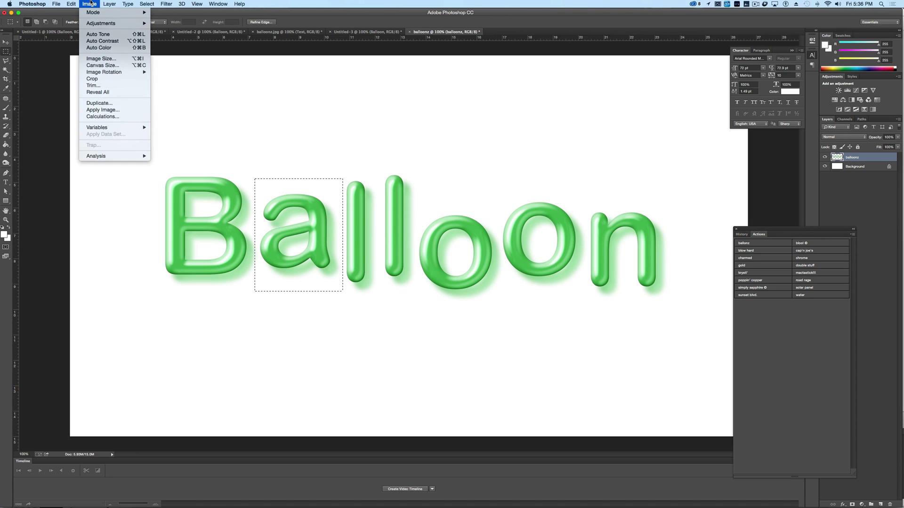
mouse_move(123, 23)
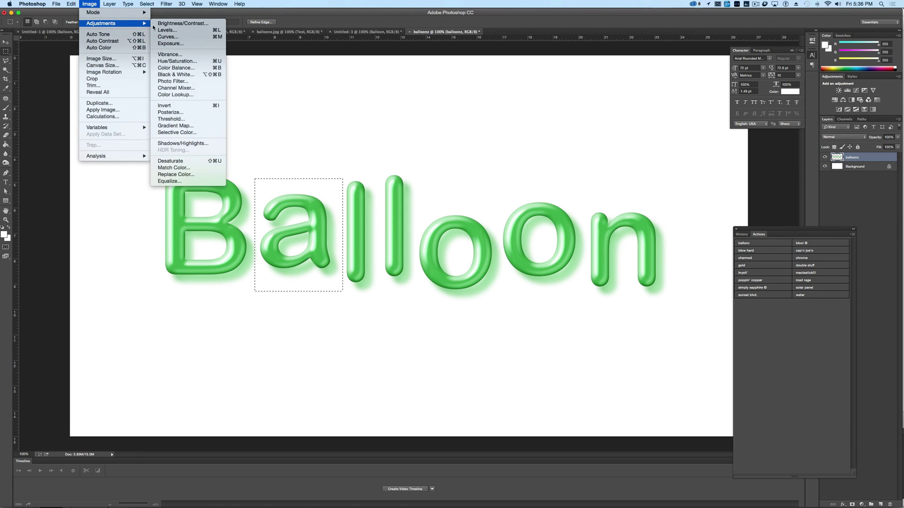
click(183, 63)
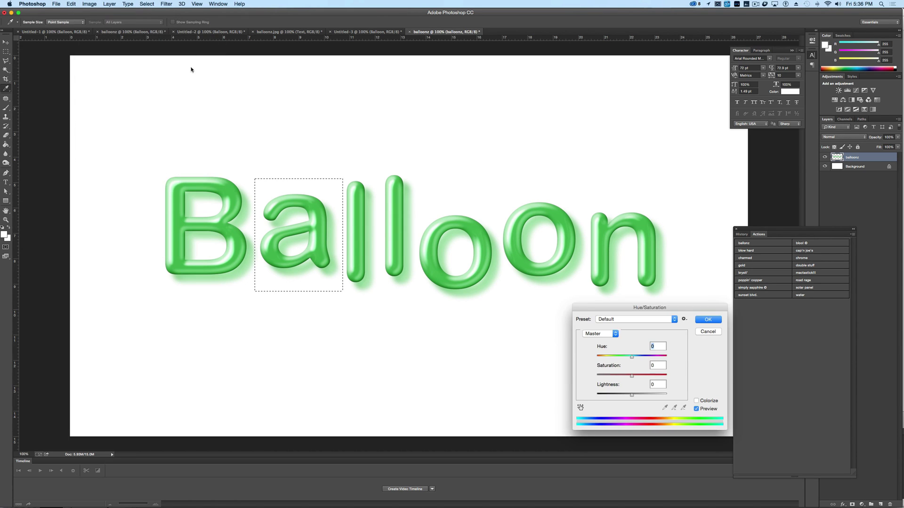
drag(632, 357, 598, 354)
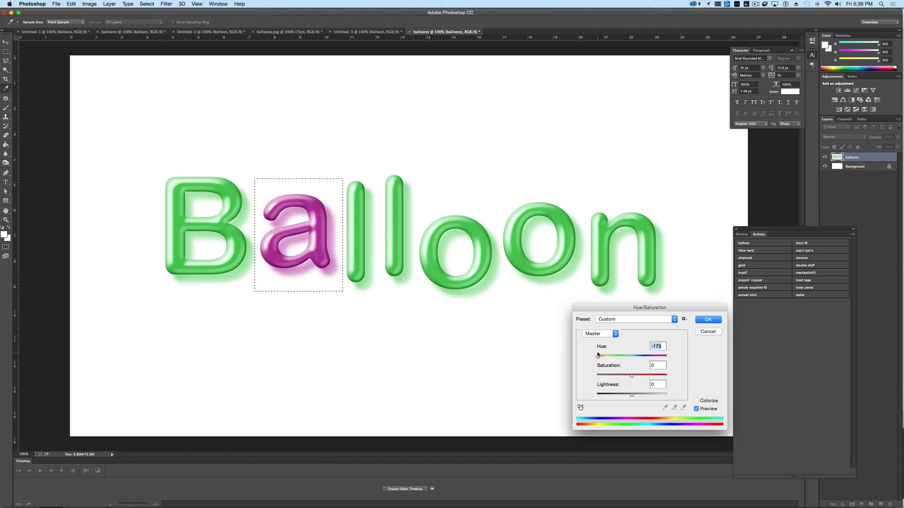
click(709, 321)
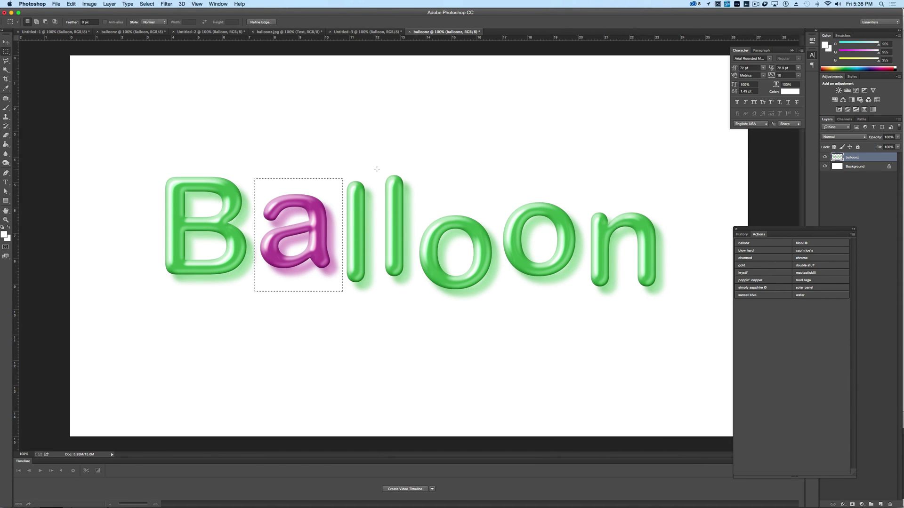
key(super+d)
Select the first l and recolour it deep blue with Hue about +87, adjusting saturation and lightness.
drag(344, 258, 339, 301)
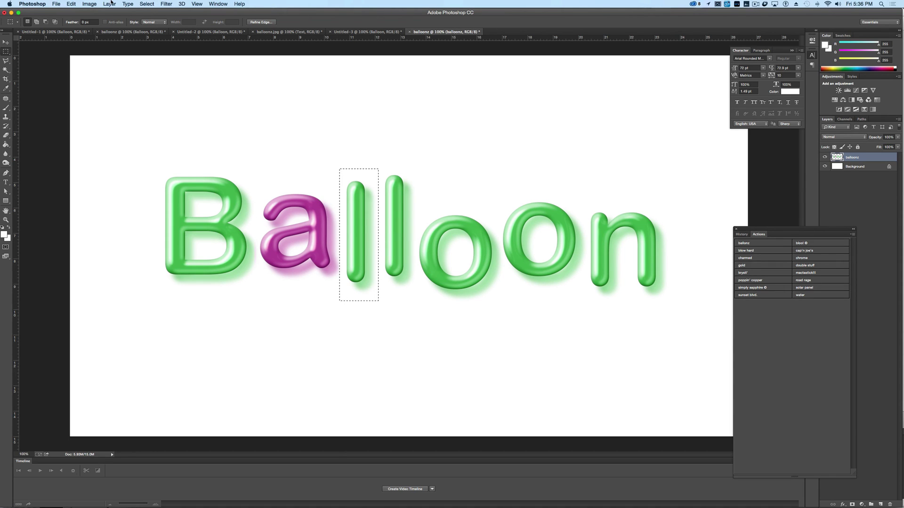
click(90, 3)
mouse_move(113, 23)
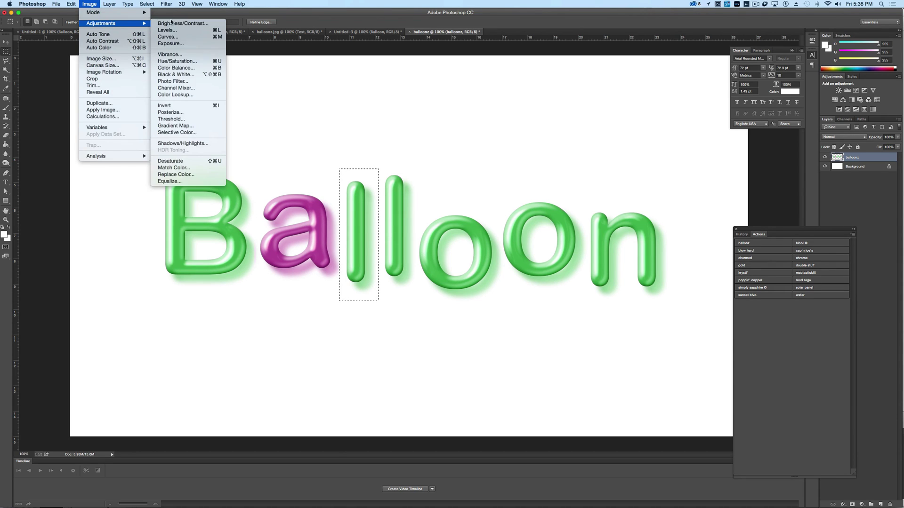
click(190, 59)
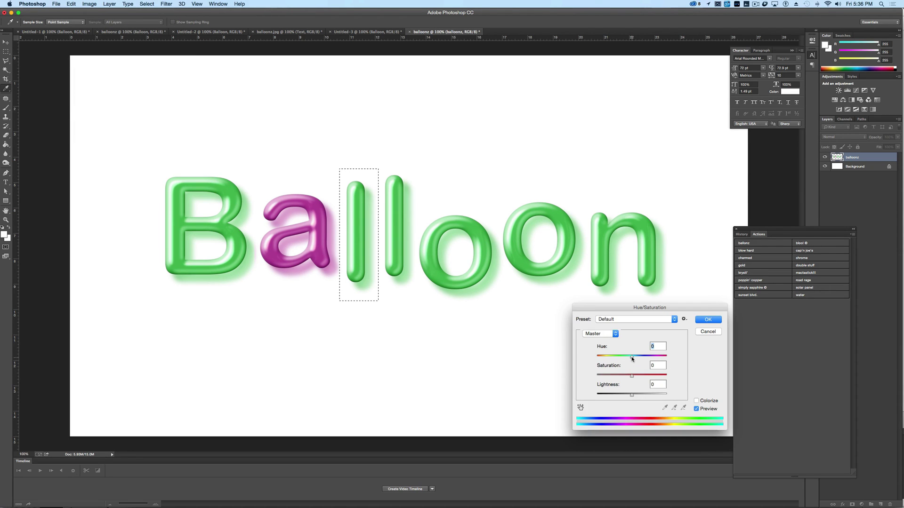
mouse_move(652, 358)
mouse_down()
mouse_move(659, 359)
mouse_move(650, 358)
mouse_up()
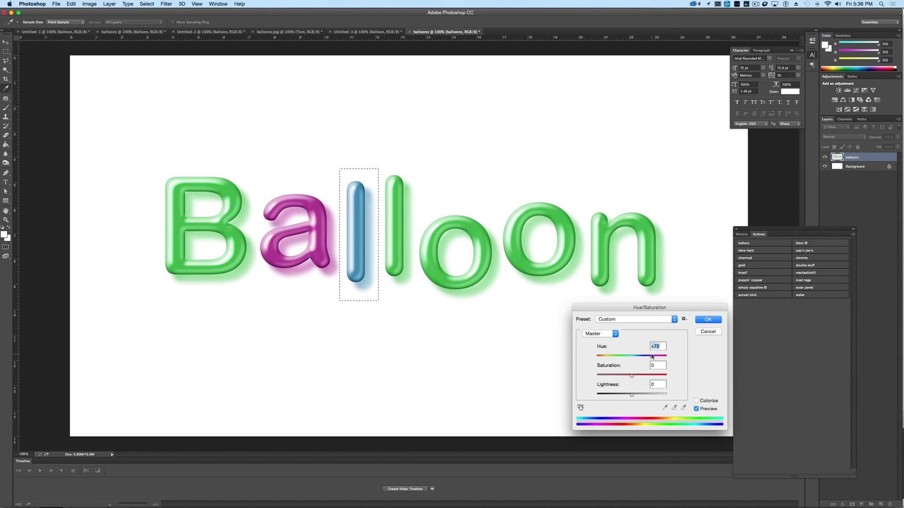
drag(652, 357, 654, 356)
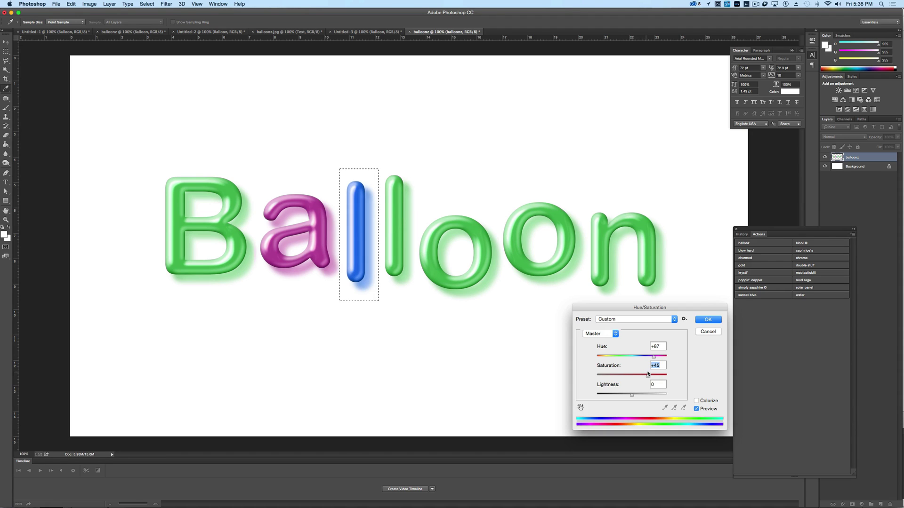
drag(631, 371, 601, 372)
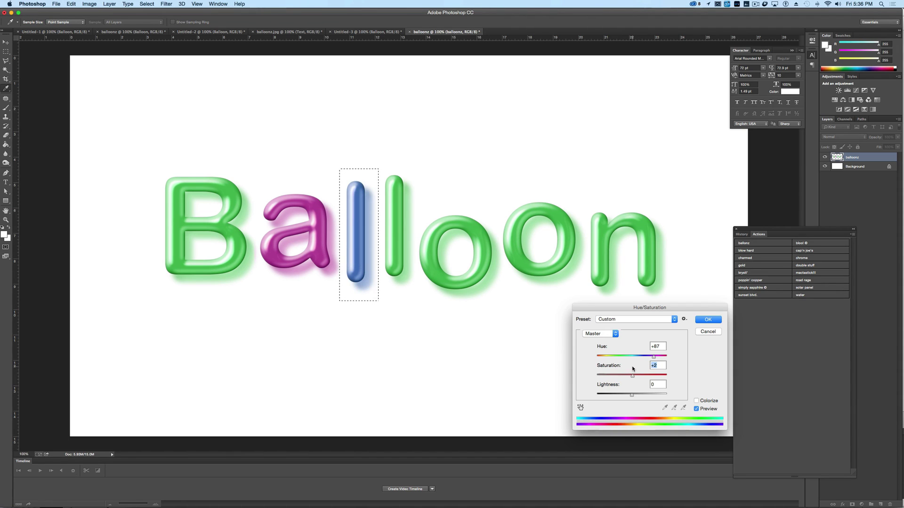
mouse_move(631, 393)
mouse_down()
mouse_move(639, 394)
mouse_move(622, 392)
mouse_move(633, 394)
mouse_up()
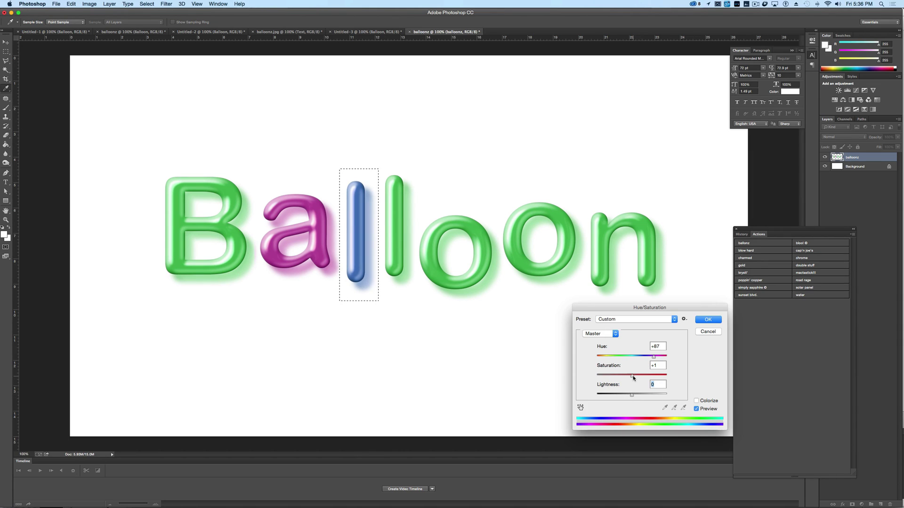
click(709, 320)
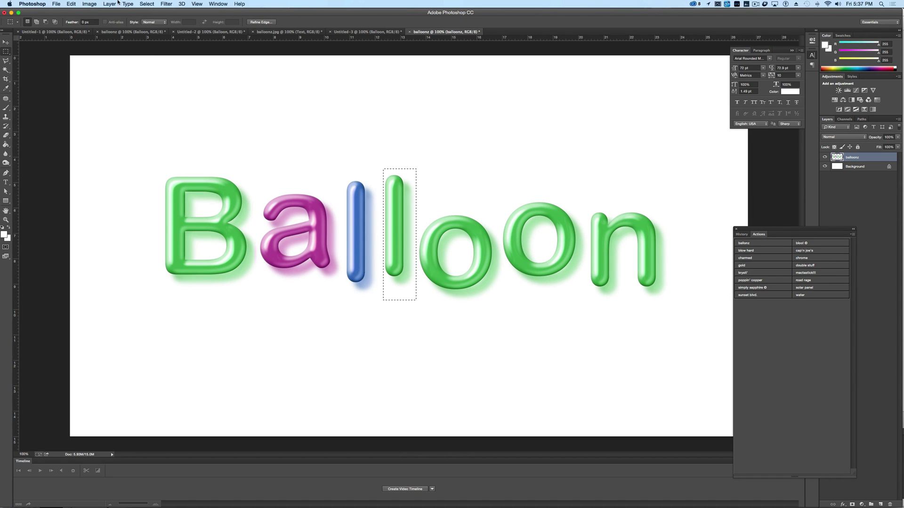
Recolour the second l yellow with a Hue/Saturation hue shift.
click(90, 4)
mouse_move(107, 24)
click(192, 62)
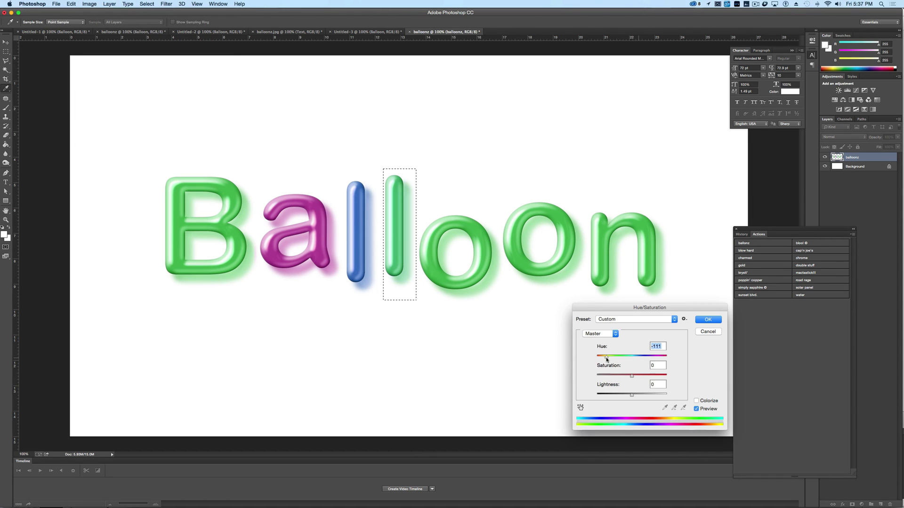
drag(607, 360, 610, 358)
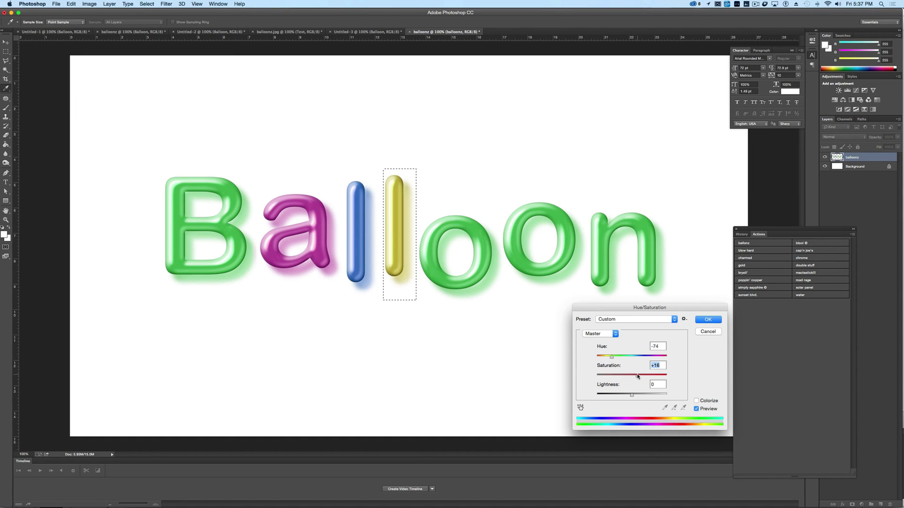
click(709, 320)
click(501, 176)
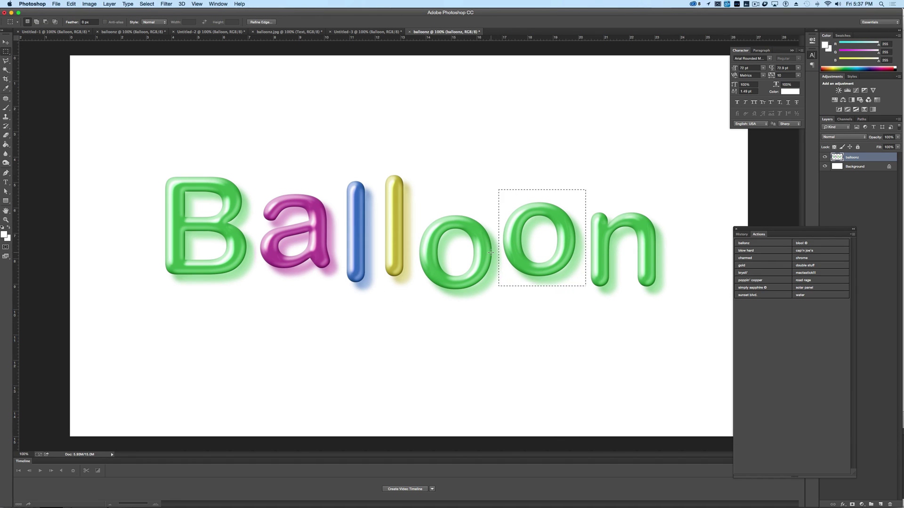
Recolour the second o teal with a Hue/Saturation hue shift.
click(89, 4)
mouse_move(101, 36)
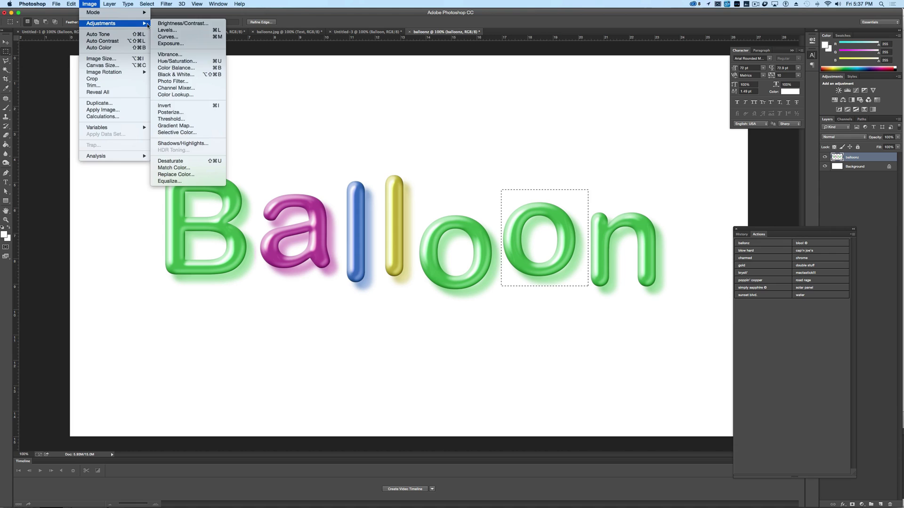
click(191, 62)
mouse_move(632, 358)
mouse_down()
mouse_move(655, 358)
mouse_move(643, 358)
mouse_up()
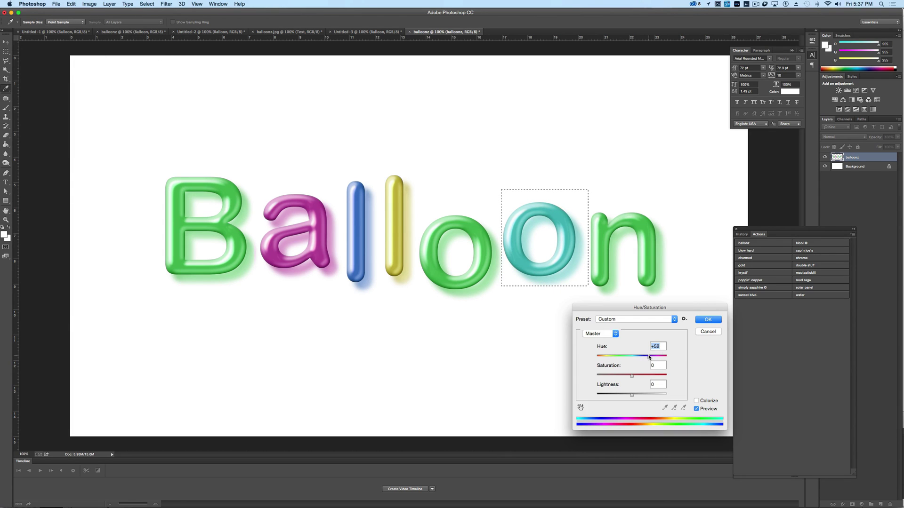
key(Return)
Recolour the n red with a Hue/Saturation hue shift.
click(89, 3)
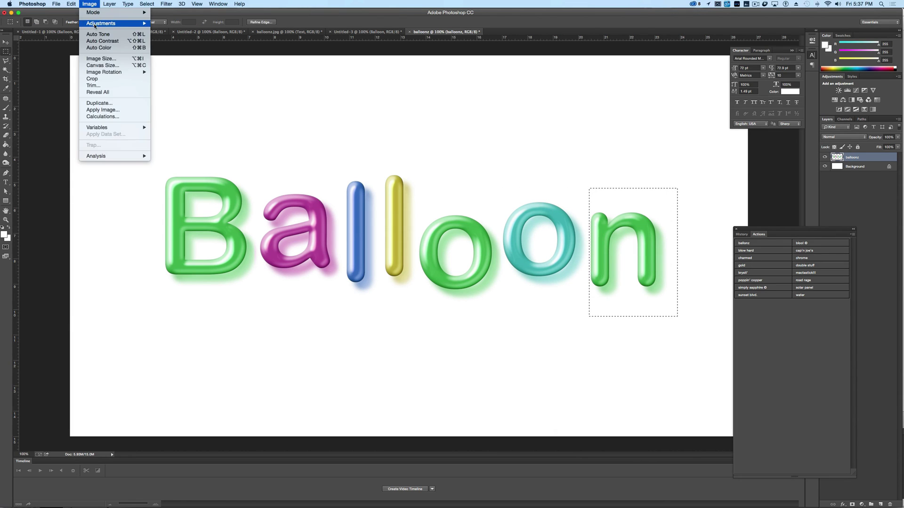
mouse_move(101, 35)
click(191, 62)
drag(633, 358, 601, 357)
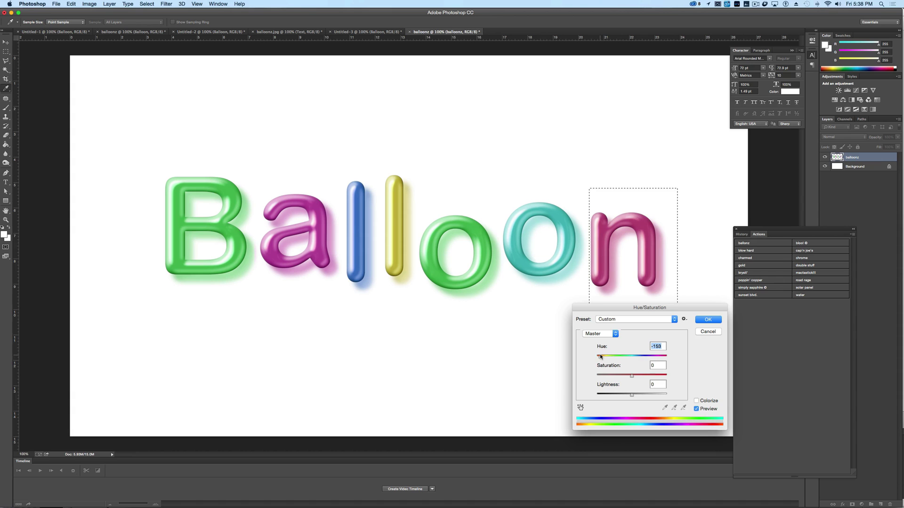
click(712, 321)
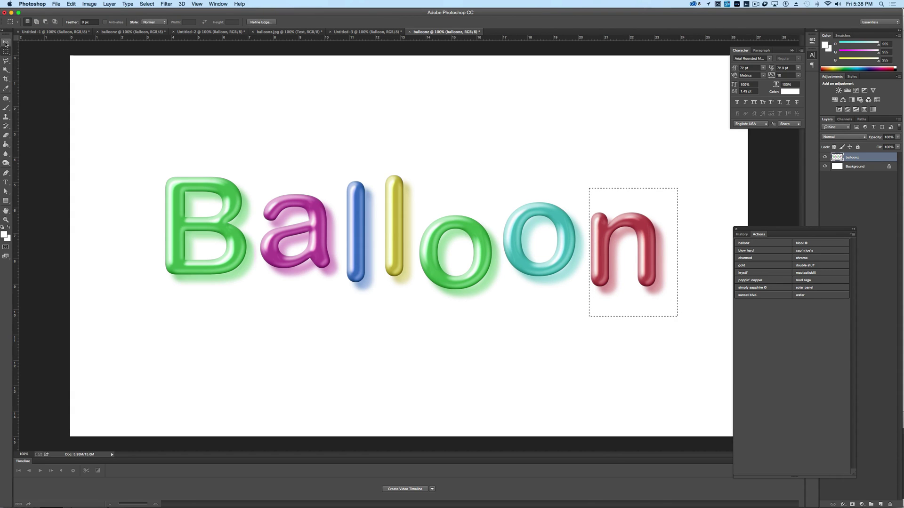